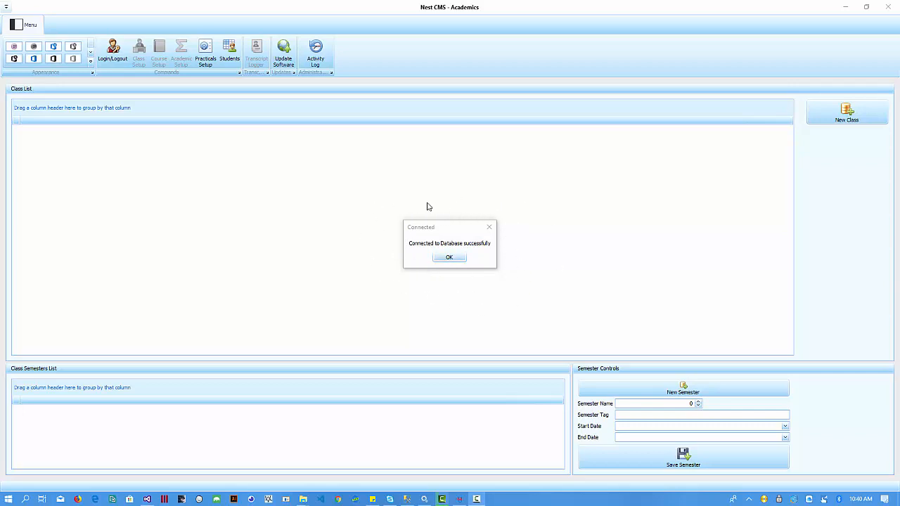
Dismiss the database connection message and log in as user "alpha" with the account password.
{"action": "left_click", "coordinate": [448, 259]}
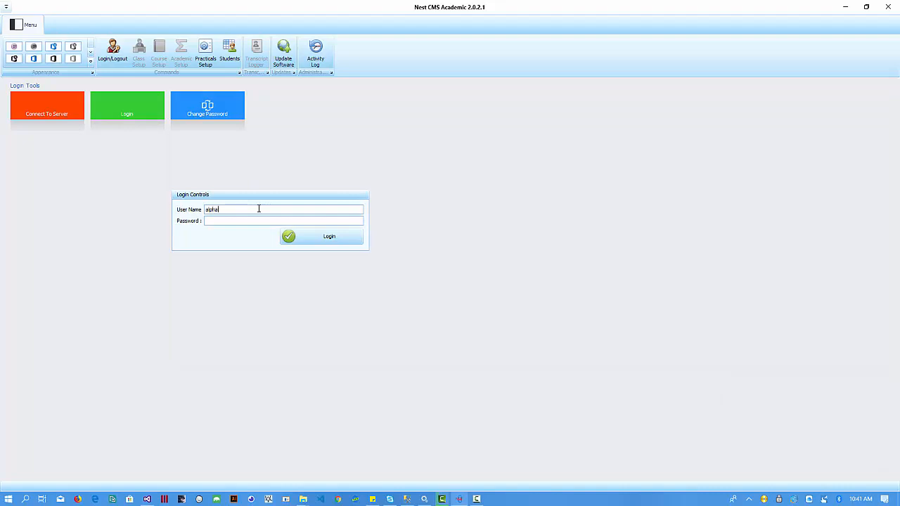
{"action": "type", "text": "alpha"}
{"action": "key", "text": "Tab"}
{"action": "key", "text": "Tab"}
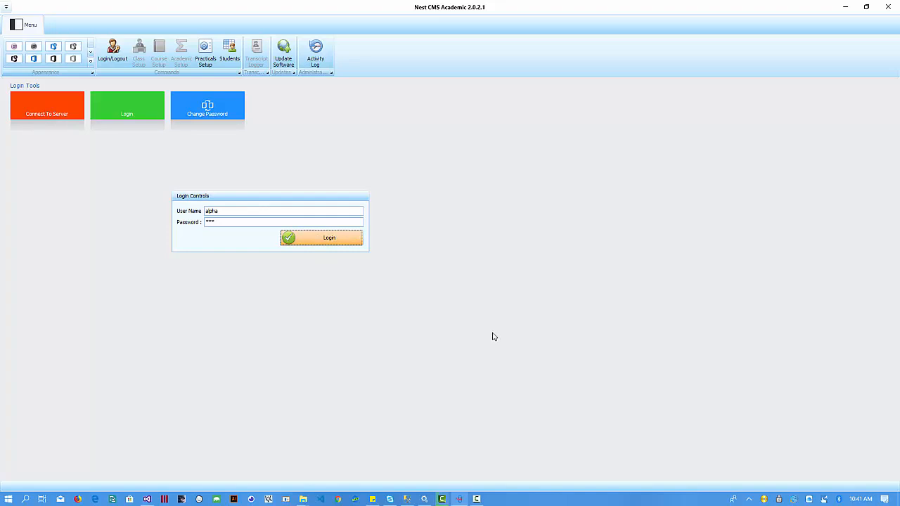
{"action": "key", "text": "Return"}
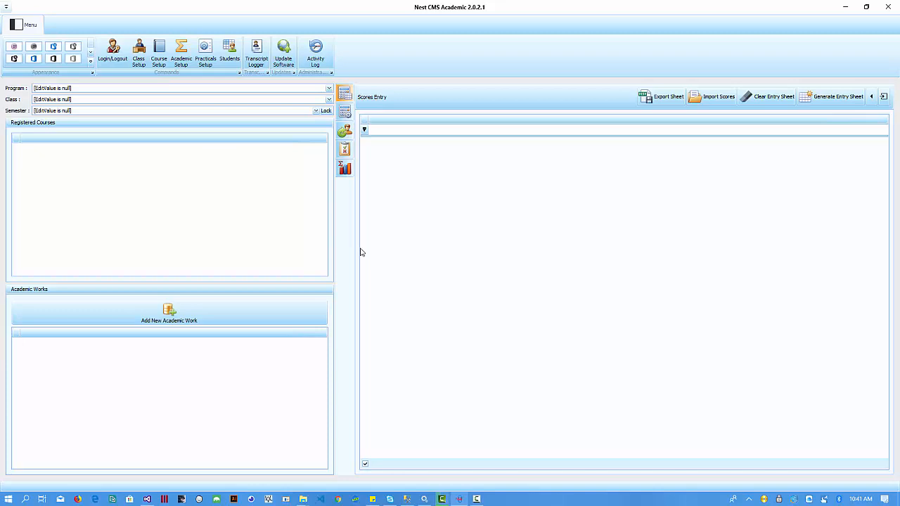
Load the scores for program REGISTERED GENERAL NURSING (RGN), class RGN17, YEAR 1 SEMESTER 1.
{"action": "left_click", "coordinate": [270, 90]}
{"action": "left_click", "coordinate": [190, 107]}
{"action": "left_click", "coordinate": [177, 100]}
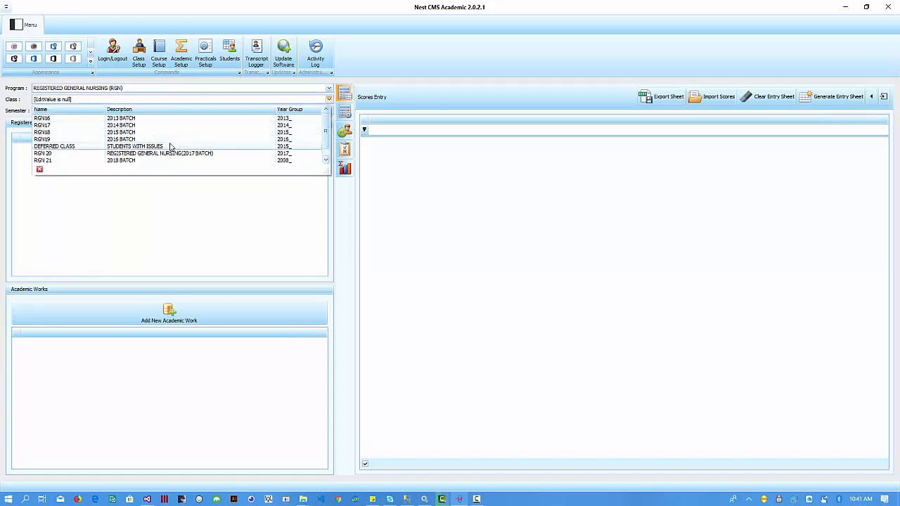
{"action": "left_click", "coordinate": [119, 125]}
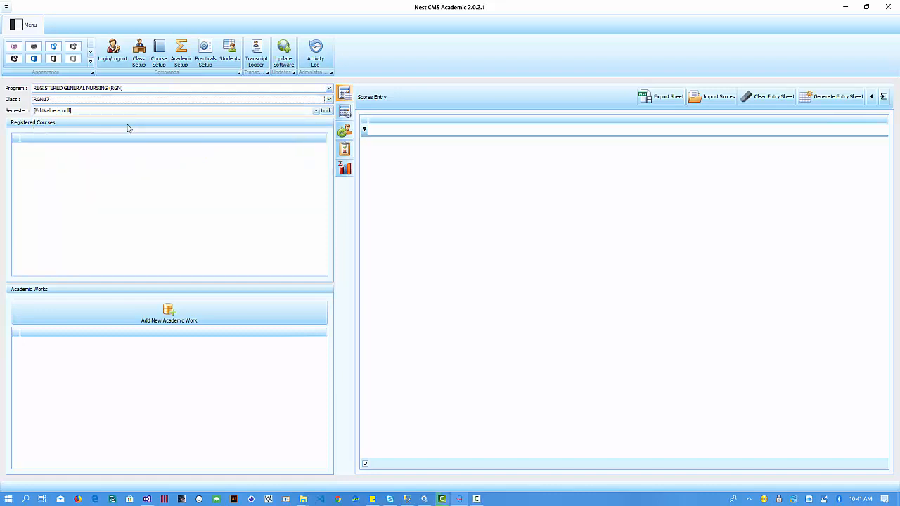
{"action": "left_click", "coordinate": [107, 112]}
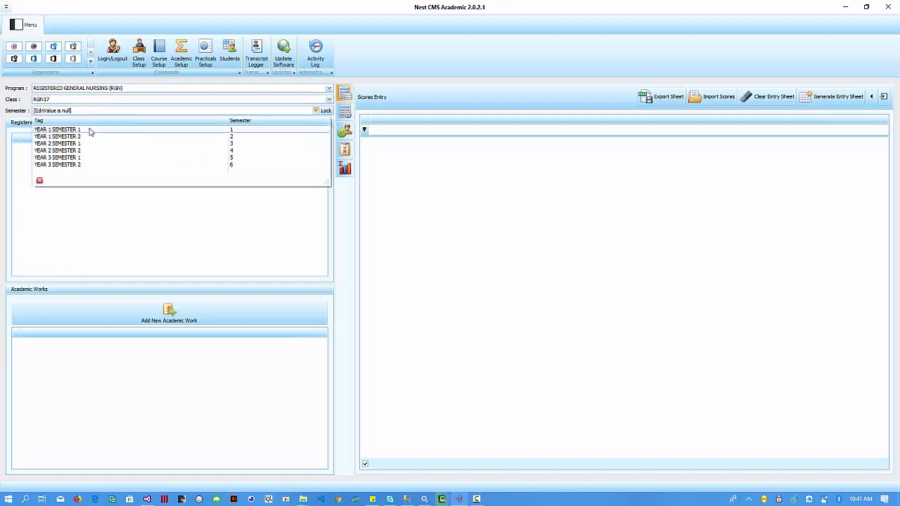
{"action": "left_click", "coordinate": [90, 130]}
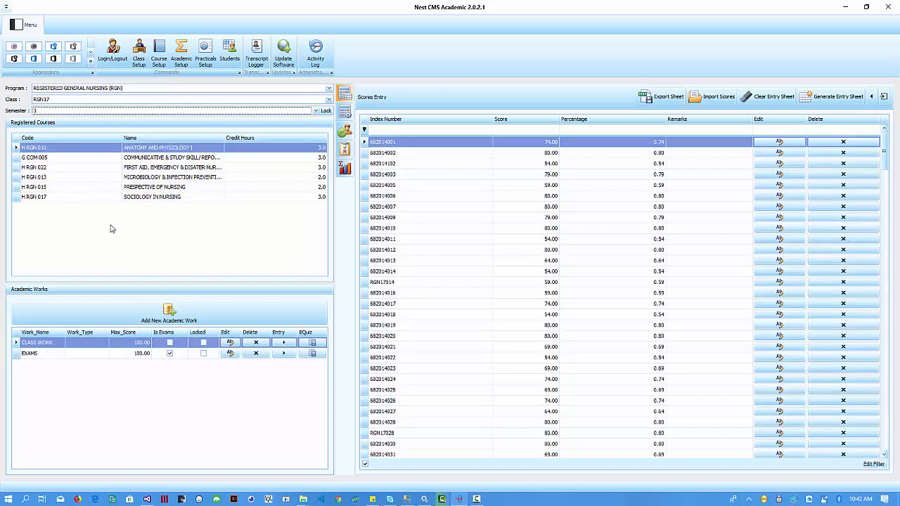
Switch the semester to YEAR 3 SEMESTER 2 and view the academic works of PEDIATRIC NURSING II and COMMUNITY BASIC REHABILATION.
{"action": "left_click", "coordinate": [113, 112]}
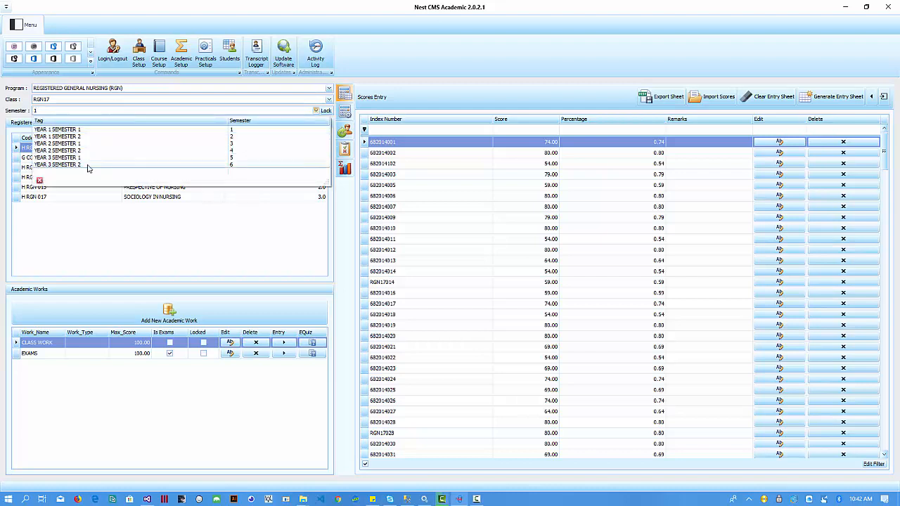
{"action": "left_click", "coordinate": [88, 166]}
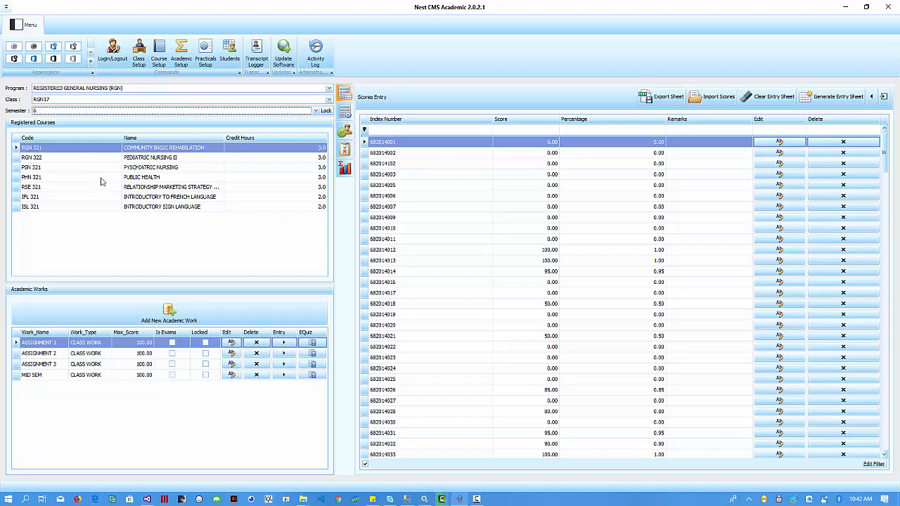
{"action": "left_click", "coordinate": [146, 159]}
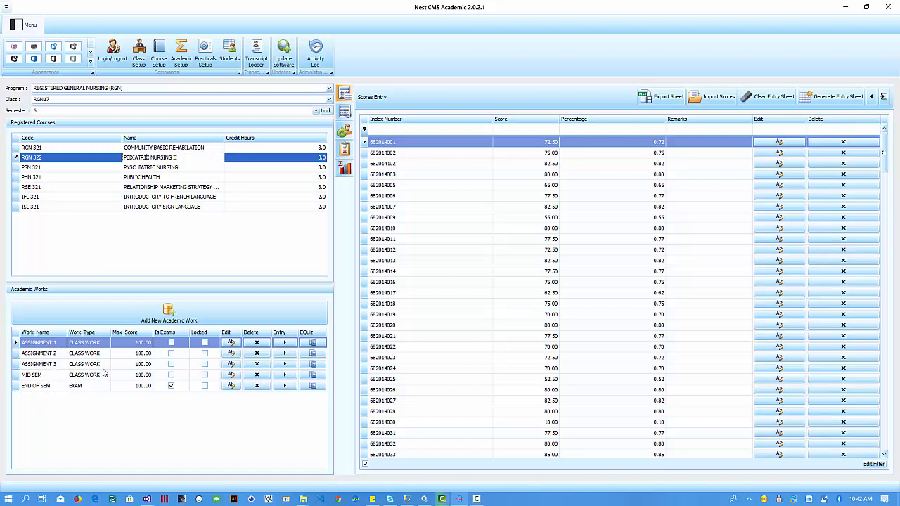
{"action": "left_click", "coordinate": [146, 149]}
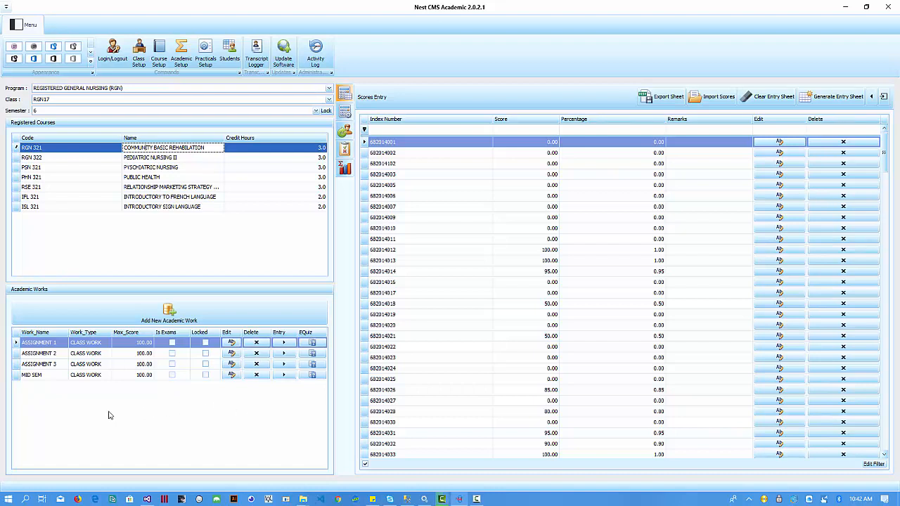
Add and save an academic work named END OF SEMESTER with work type EXAMS and maximum score 100, marked as exams.
{"action": "left_click", "coordinate": [124, 318]}
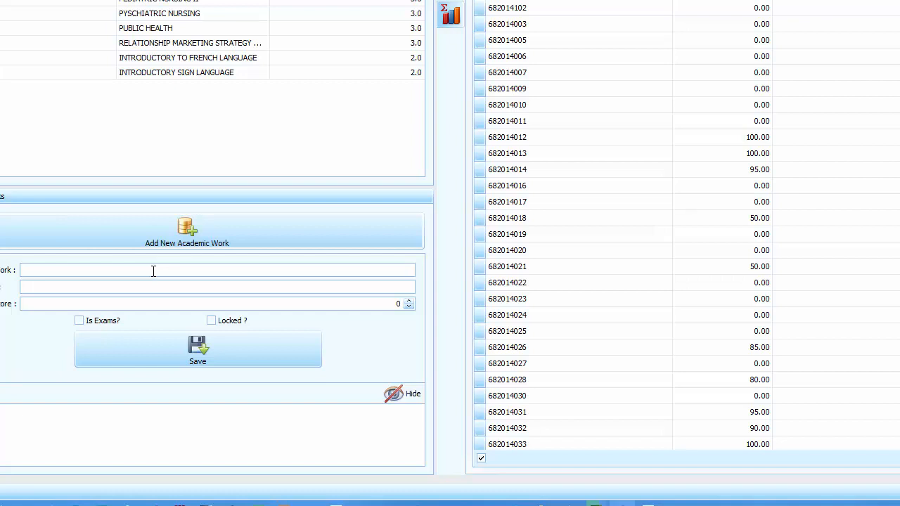
{"action": "type", "text": "EXAM"}
{"action": "key", "text": "BackSpace"}
{"action": "key", "text": "BackSpace"}
{"action": "key", "text": "BackSpace"}
{"action": "type", "text": "ND OF SEMESTER"}
{"action": "left_click", "coordinate": [104, 288]}
{"action": "type", "text": "EXA"}
{"action": "key", "text": "Tab"}
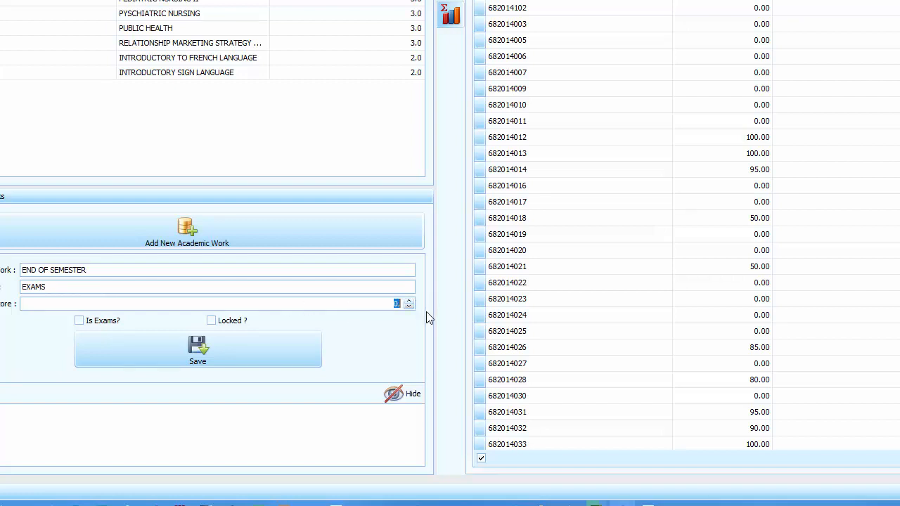
{"action": "type", "text": "100"}
{"action": "left_click", "coordinate": [80, 321]}
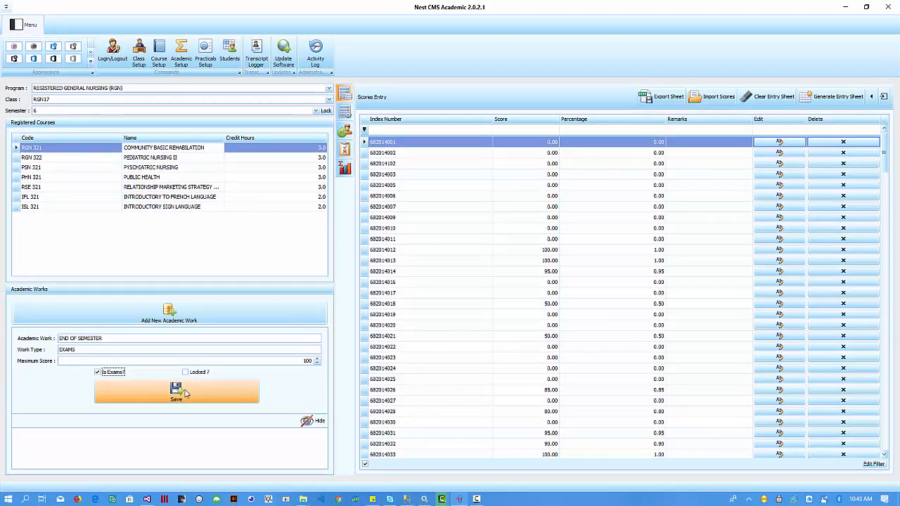
{"action": "left_click", "coordinate": [186, 394]}
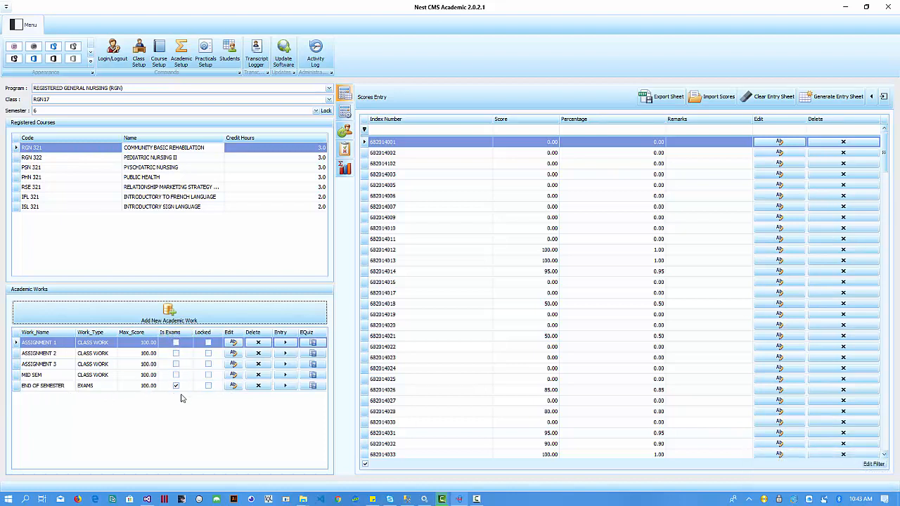
Review the END OF SEMESTER work's details, and compare its score entries with those of MID SEM.
{"action": "left_click", "coordinate": [234, 386]}
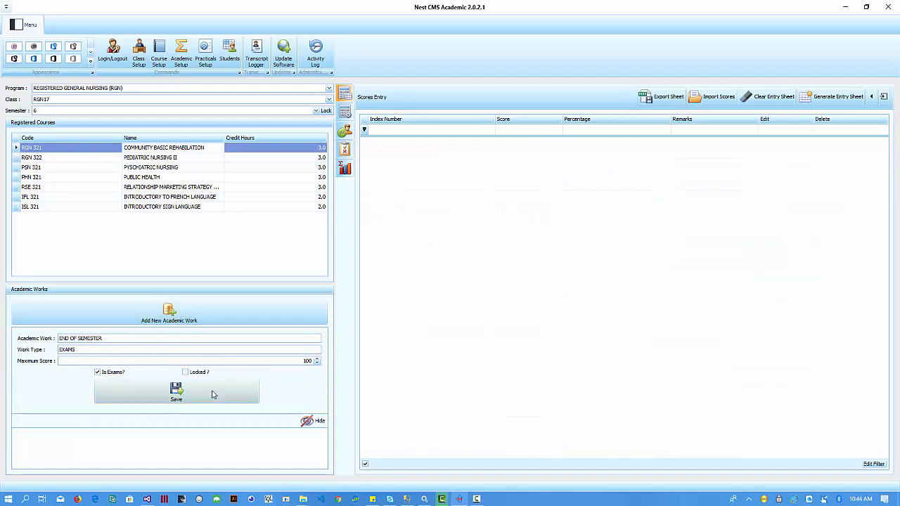
{"action": "left_click", "coordinate": [213, 395]}
{"action": "left_click", "coordinate": [308, 422]}
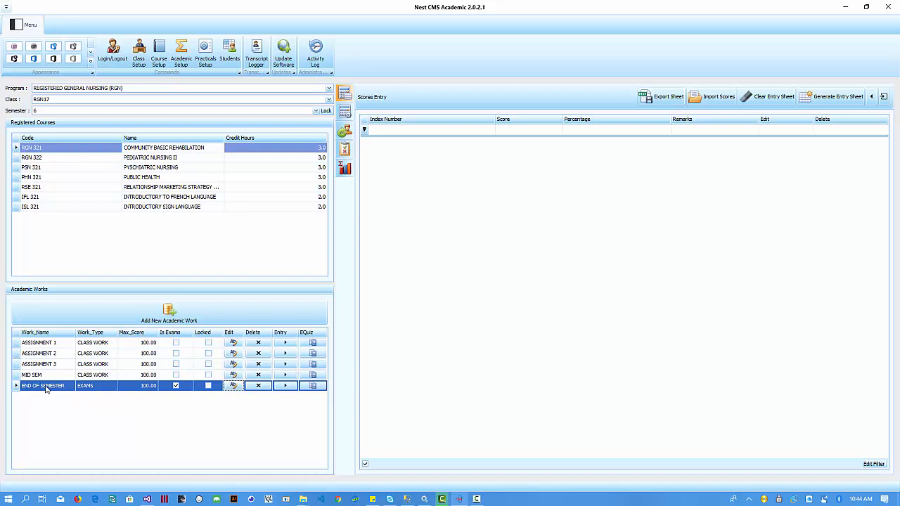
{"action": "left_click", "coordinate": [285, 388]}
{"action": "left_click", "coordinate": [286, 377]}
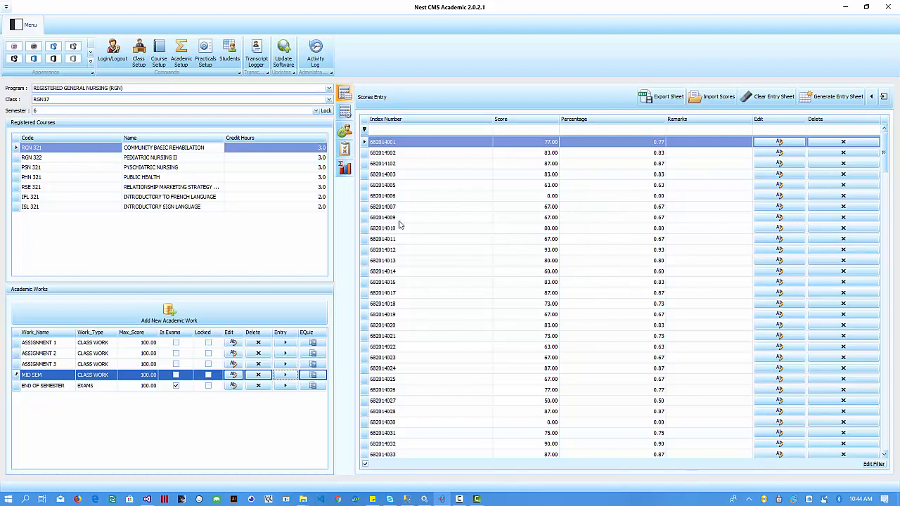
Generate a blank score entry sheet for all students under END OF SEMESTER, without limiting it to newly added class members.
{"action": "left_click", "coordinate": [285, 385]}
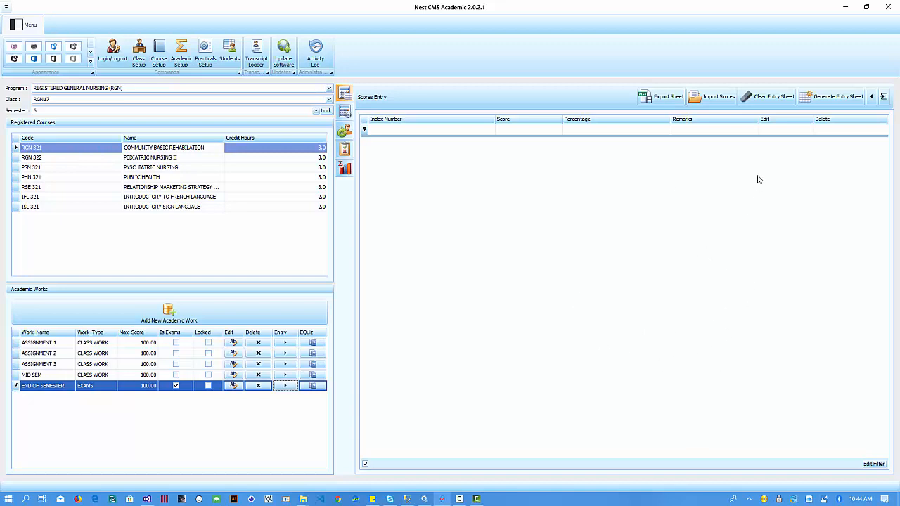
{"action": "left_click", "coordinate": [831, 100]}
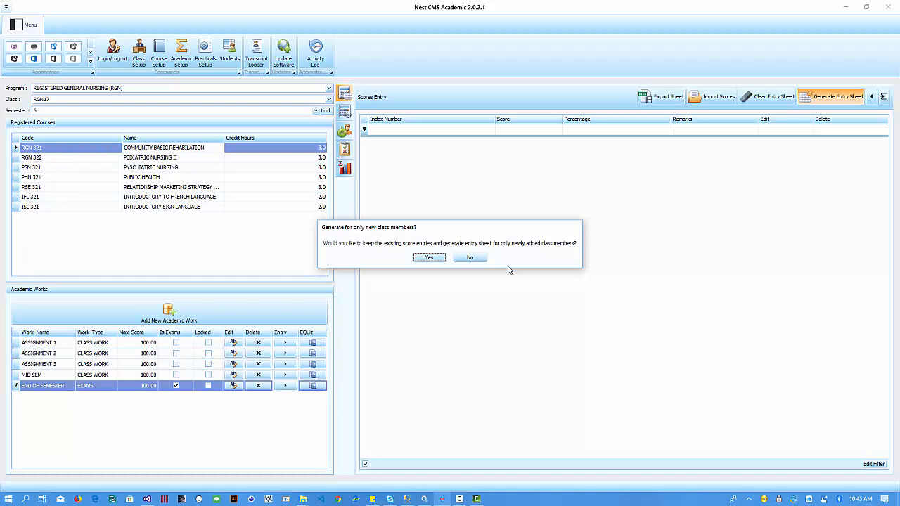
{"action": "left_click", "coordinate": [471, 258]}
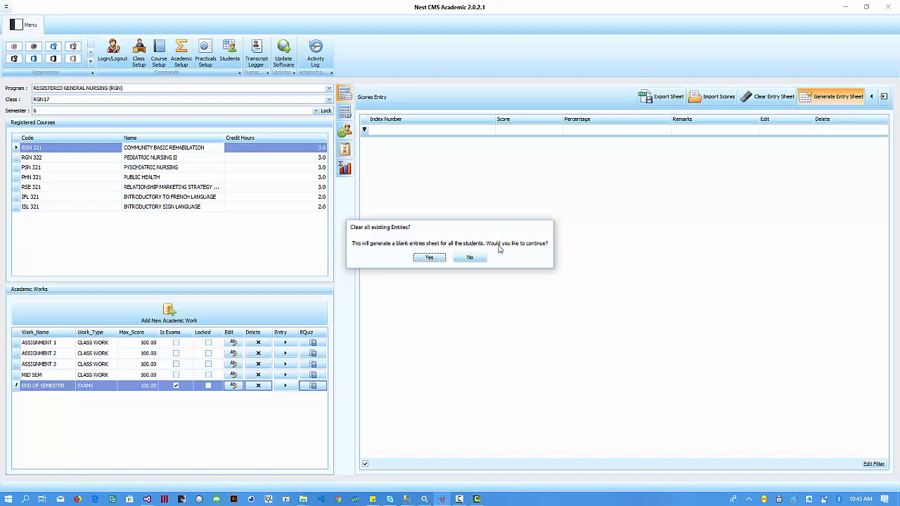
{"action": "left_click", "coordinate": [430, 258]}
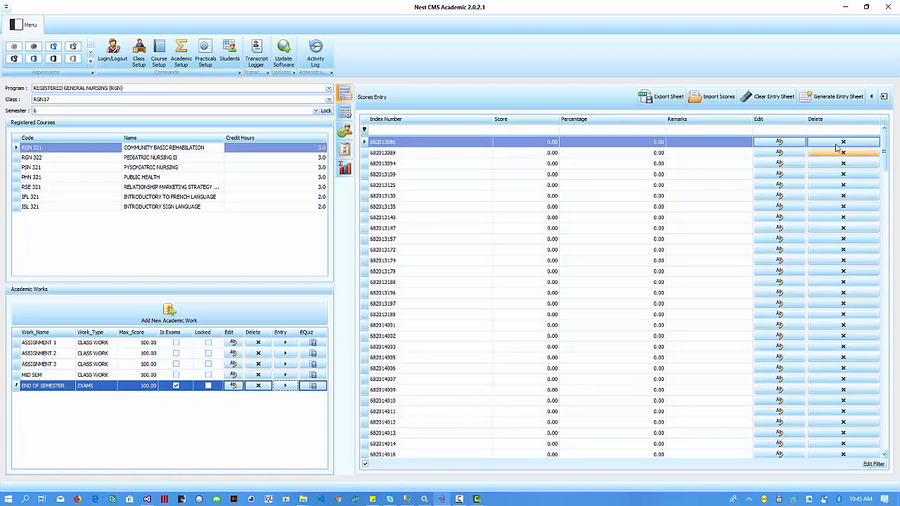
{"action": "mouse_move", "coordinate": [886, 152]}
{"action": "left_mouse_down"}
{"action": "mouse_move", "coordinate": [887, 471]}
{"action": "mouse_move", "coordinate": [885, 149]}
{"action": "left_mouse_up"}
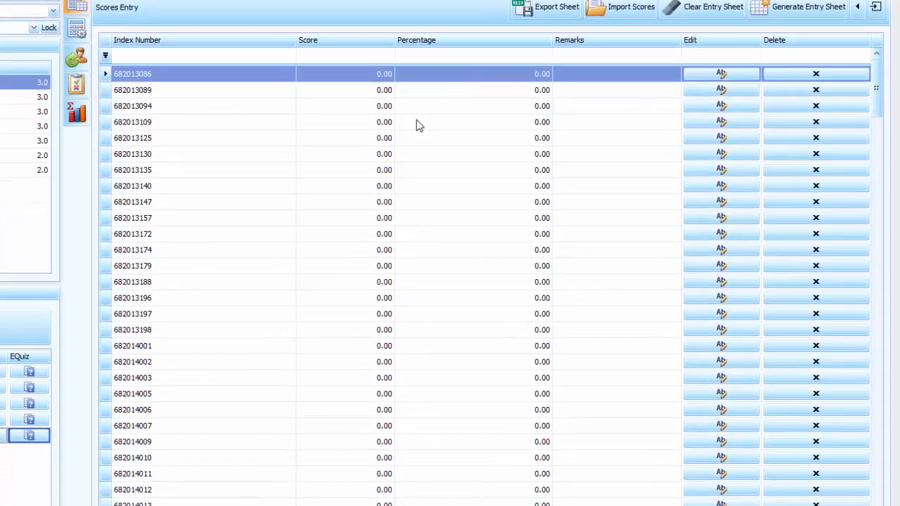
Enter and save a score of 80 for the first student in the END OF SEMESTER sheet.
{"action": "left_click", "coordinate": [713, 71]}
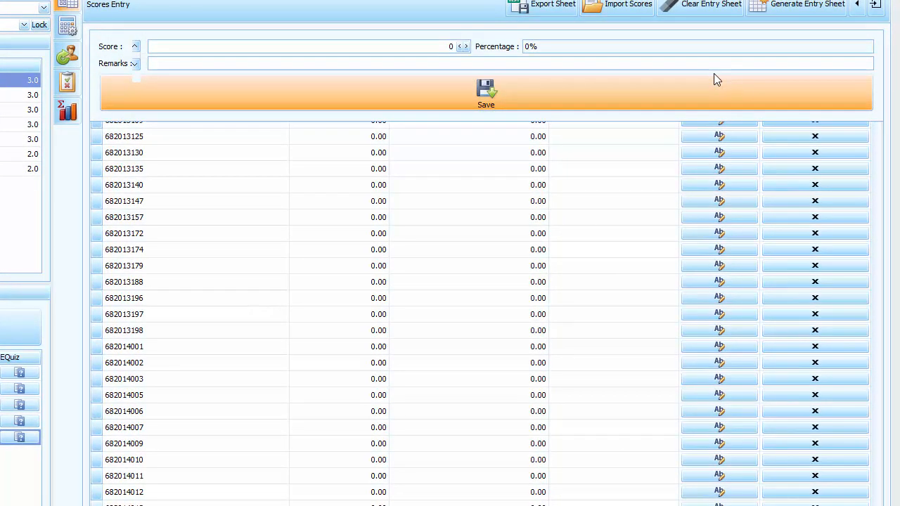
{"action": "left_click_drag", "start_coordinate": [428, 45], "coordinate": [471, 55]}
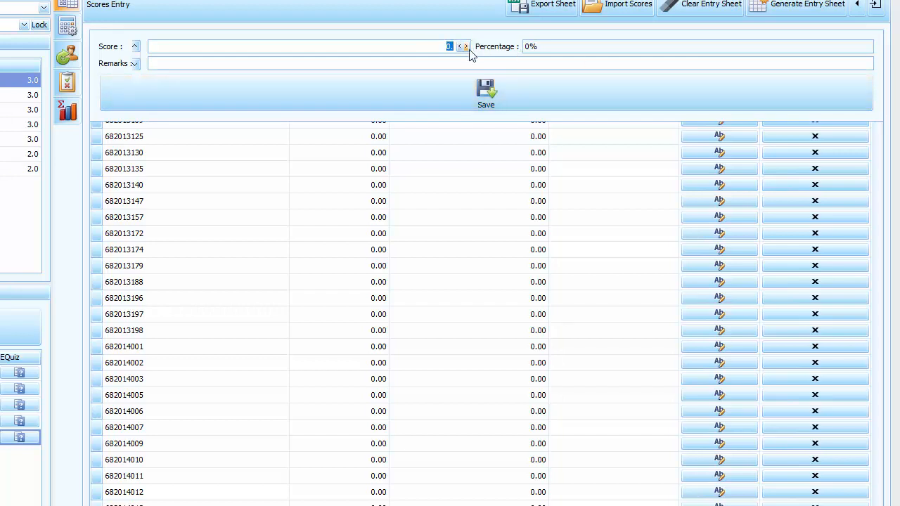
{"action": "type", "text": "80"}
{"action": "left_click", "coordinate": [497, 80]}
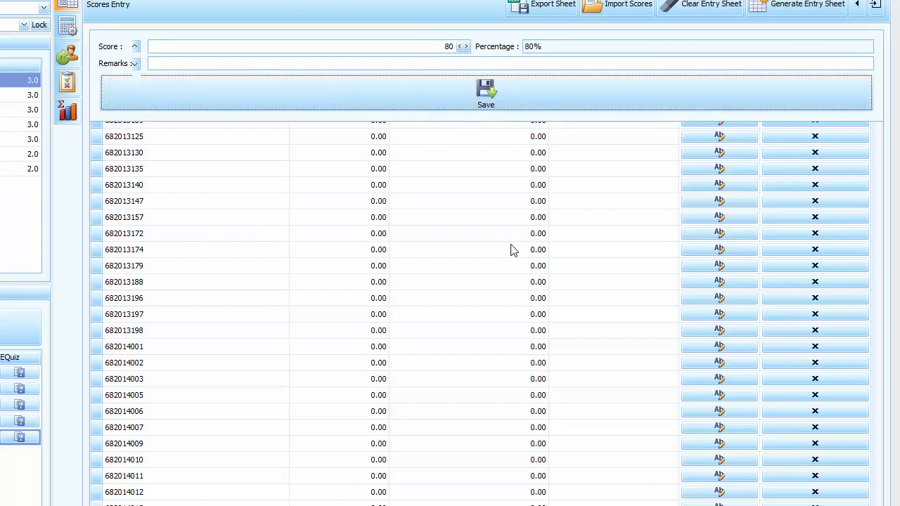
{"action": "left_click", "coordinate": [599, 184]}
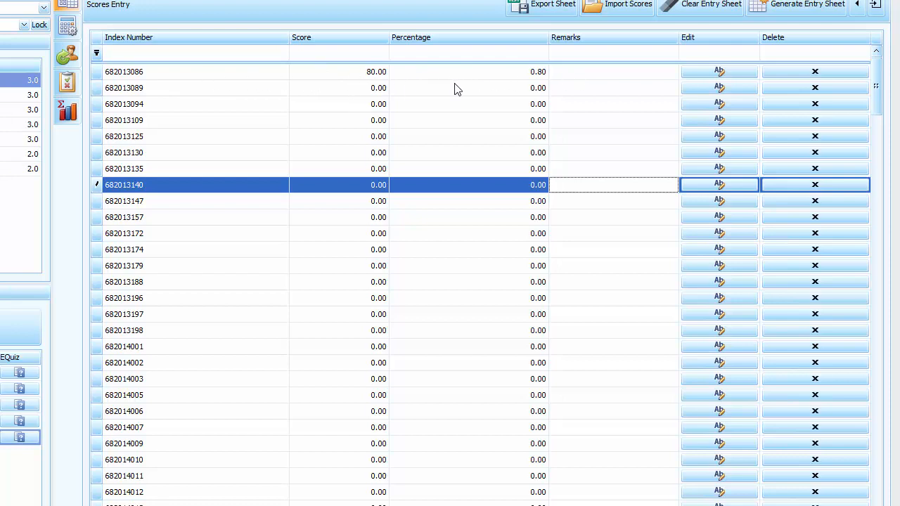
Enter and save a score of 95 for the second student in the entry sheet.
{"action": "left_click", "coordinate": [721, 87]}
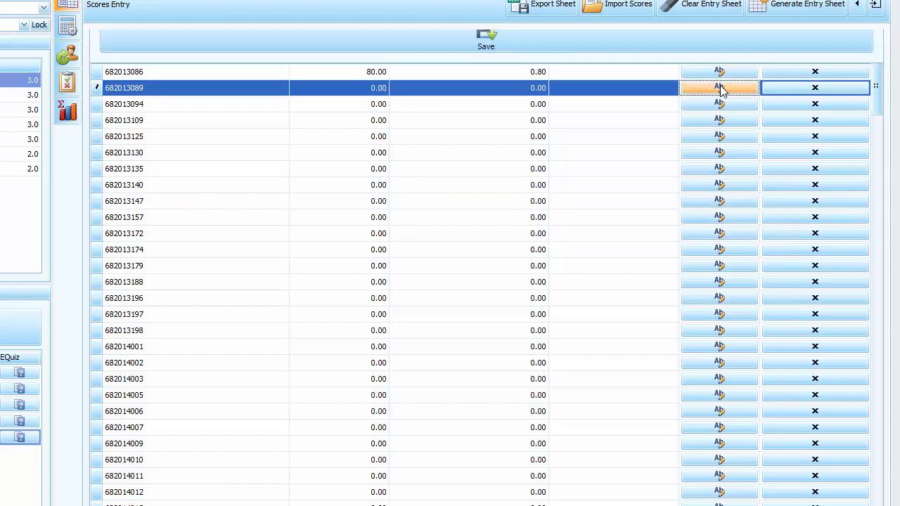
{"action": "key", "text": "Escape"}
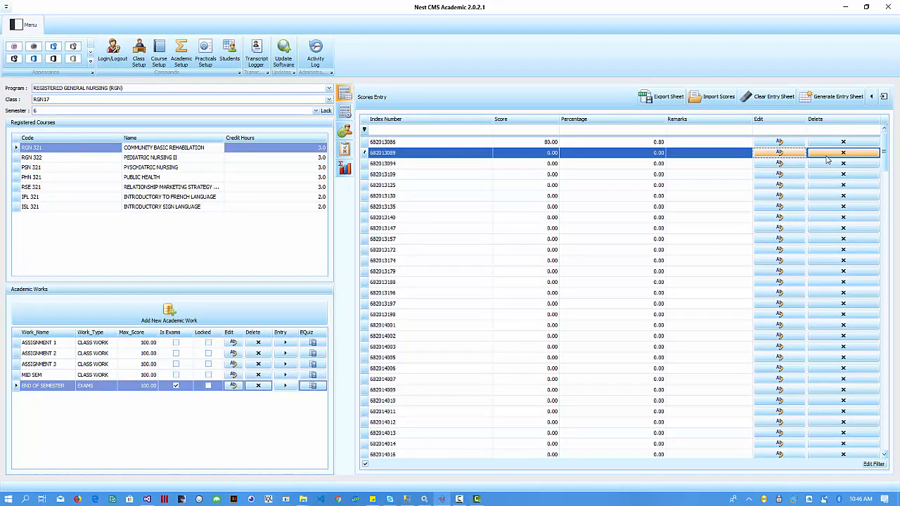
{"action": "left_click", "coordinate": [779, 152]}
{"action": "left_click", "coordinate": [595, 125]}
{"action": "type", "text": "95."}
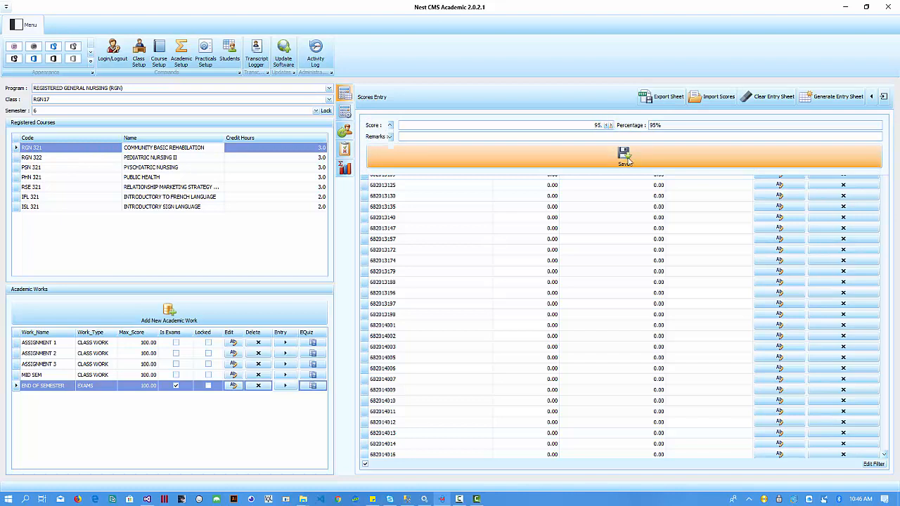
{"action": "left_click", "coordinate": [624, 156]}
{"action": "left_click", "coordinate": [632, 217]}
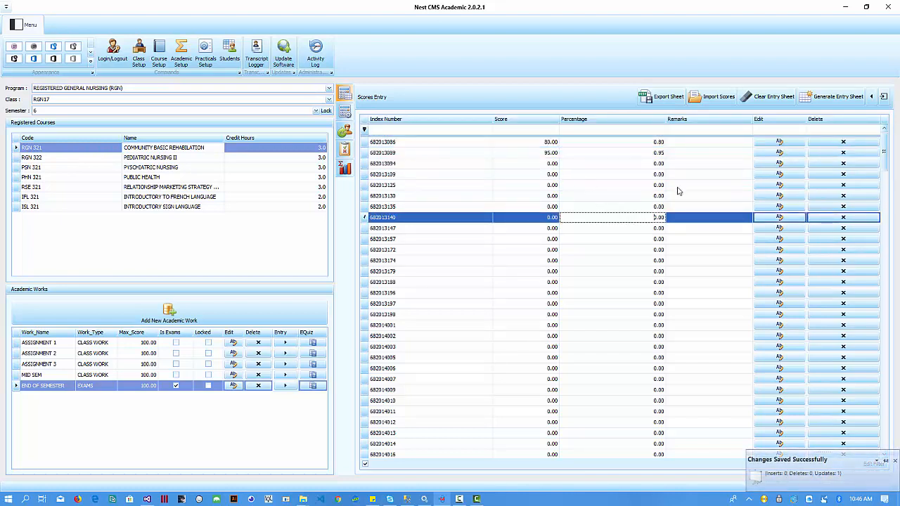
Enter and save a score of 77 for the third student in the entry sheet.
{"action": "left_click", "coordinate": [552, 163]}
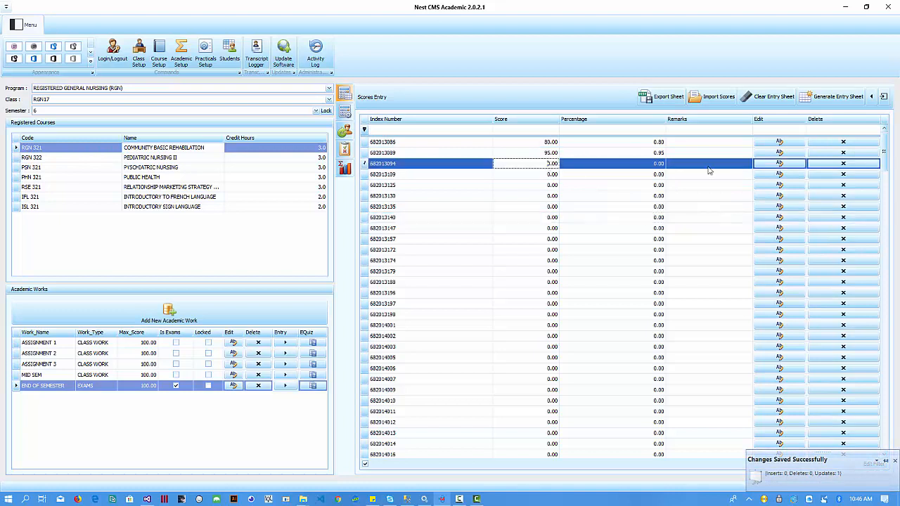
{"action": "left_click", "coordinate": [779, 163]}
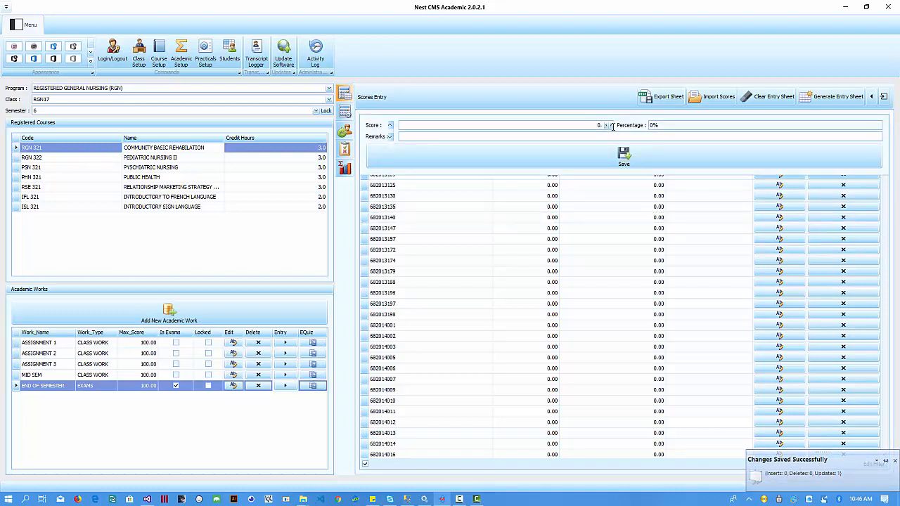
{"action": "double_click", "coordinate": [599, 126]}
{"action": "type", "text": "77"}
{"action": "left_click", "coordinate": [621, 160]}
{"action": "left_click", "coordinate": [638, 218]}
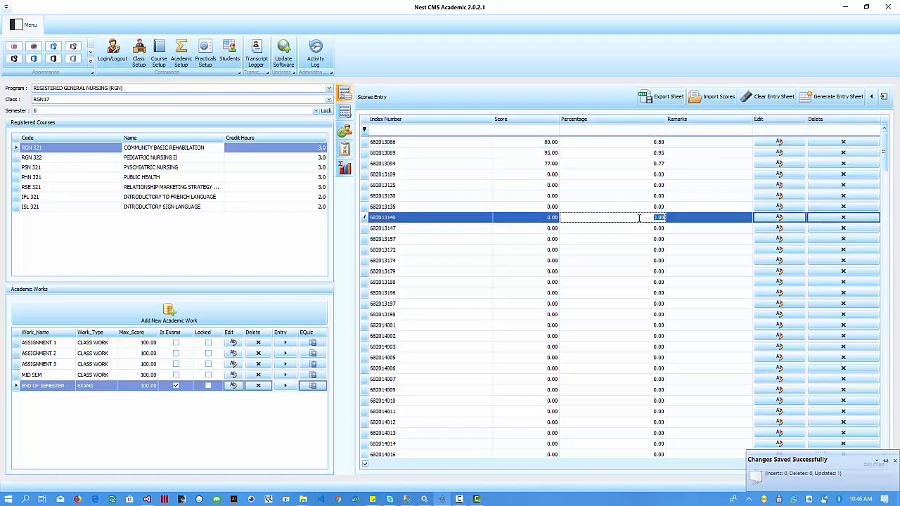
Open the fourth student's entry in the END OF SEMESTER sheet and set the score to 100.
{"action": "left_click", "coordinate": [764, 175]}
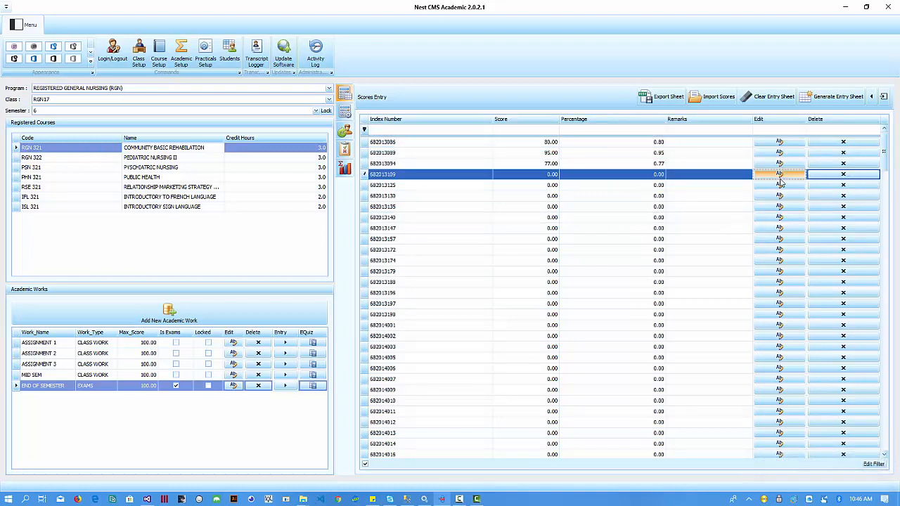
{"action": "double_click", "coordinate": [599, 126]}
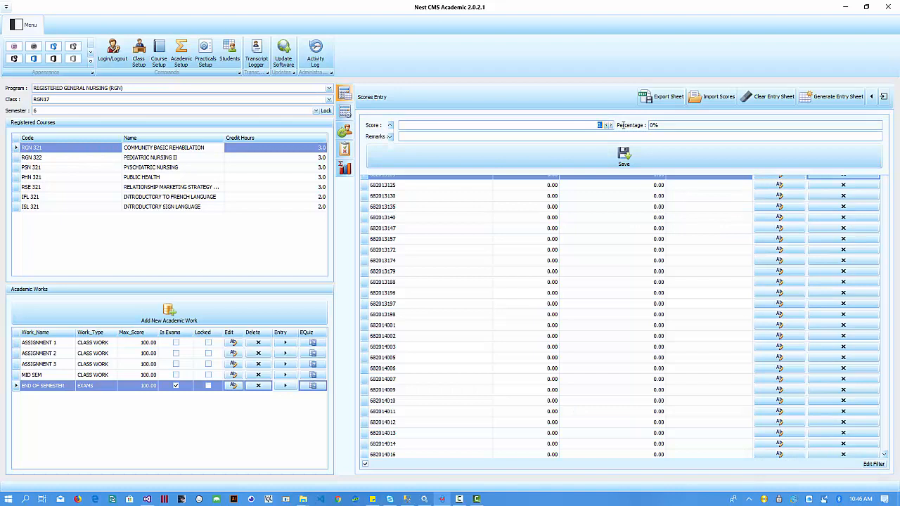
{"action": "type", "text": "12"}
{"action": "type", "text": "0"}
{"action": "left_click", "coordinate": [618, 137]}
{"action": "double_click", "coordinate": [596, 126]}
Add the remark "He was absent but with permission" to the fourth student's entry and save it.
{"action": "left_click", "coordinate": [602, 134]}
{"action": "key", "text": "BackSpace"}
{"action": "key", "text": "BackSpace"}
{"action": "type", "text": "ith permission"}
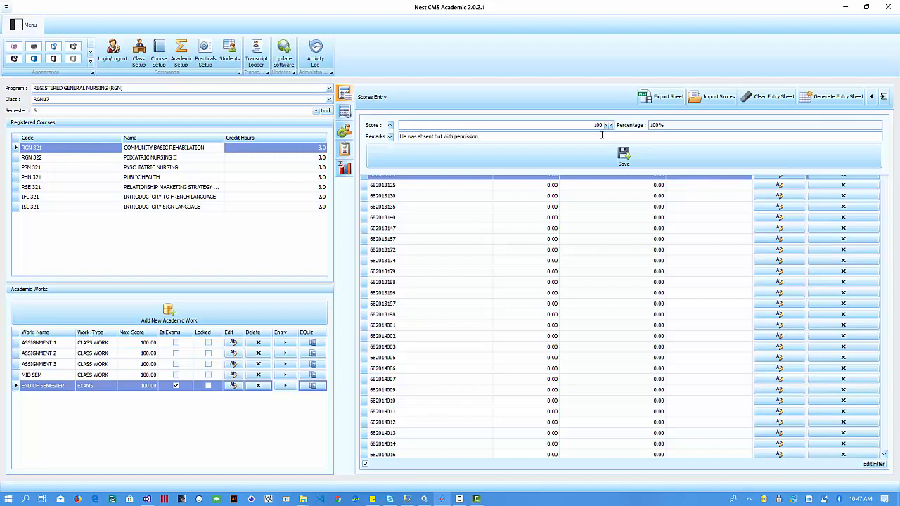
{"action": "left_click", "coordinate": [638, 163]}
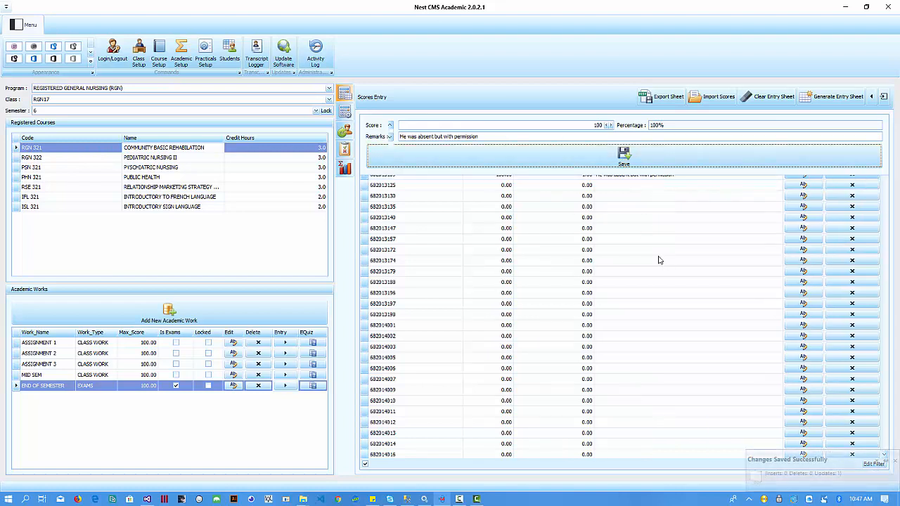
{"action": "left_click", "coordinate": [623, 228]}
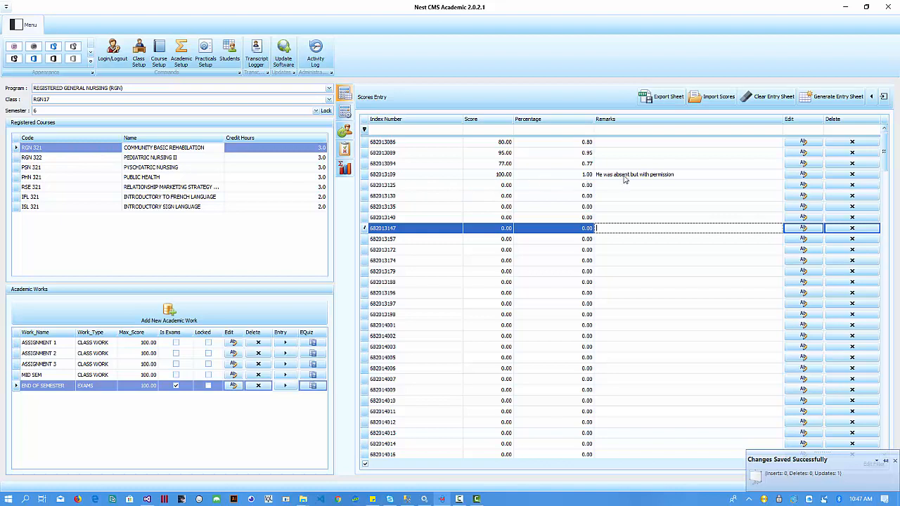
{"action": "left_click", "coordinate": [541, 152]}
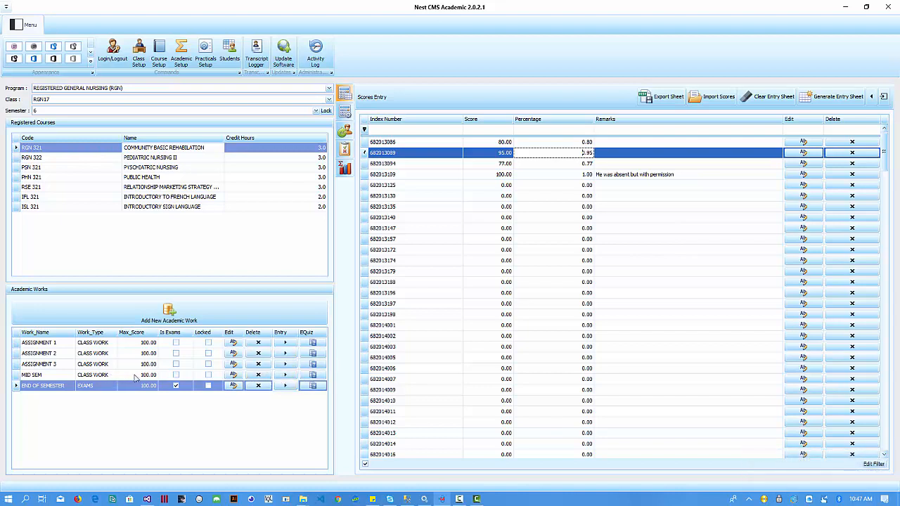
Open the MID SEM score sheet, view the first student's entry and save it without altering anything.
{"action": "left_click", "coordinate": [285, 376]}
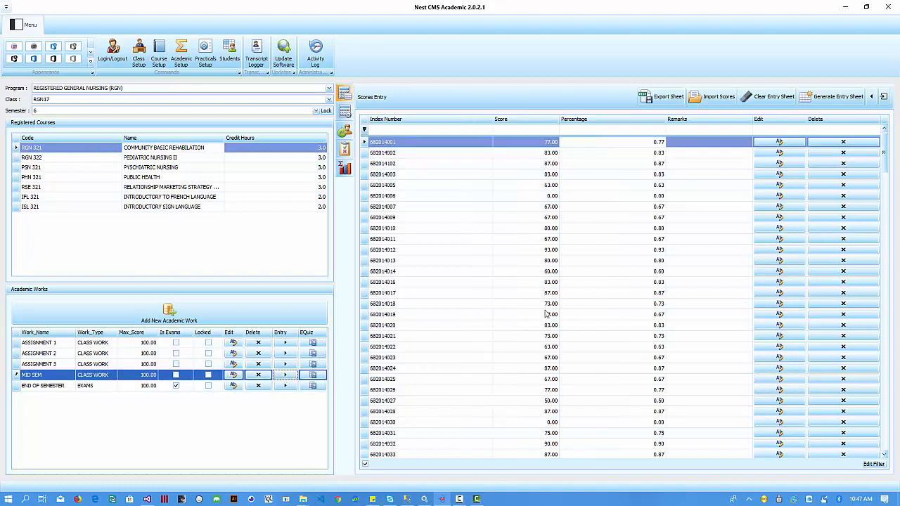
{"action": "left_click", "coordinate": [779, 142]}
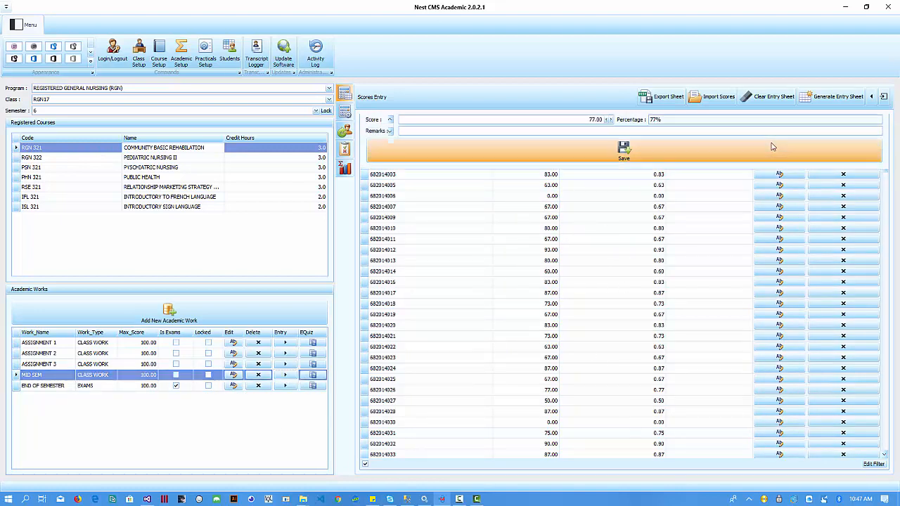
{"action": "left_click", "coordinate": [614, 164]}
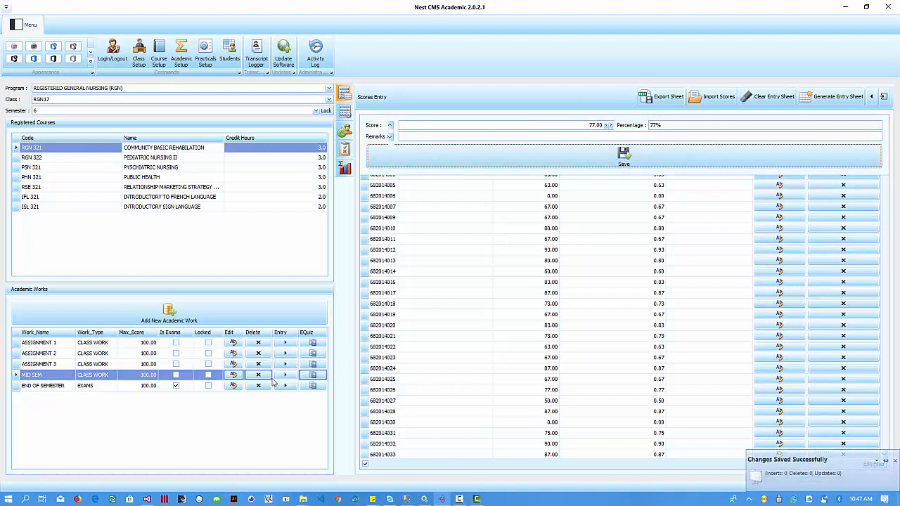
{"action": "left_click", "coordinate": [580, 253]}
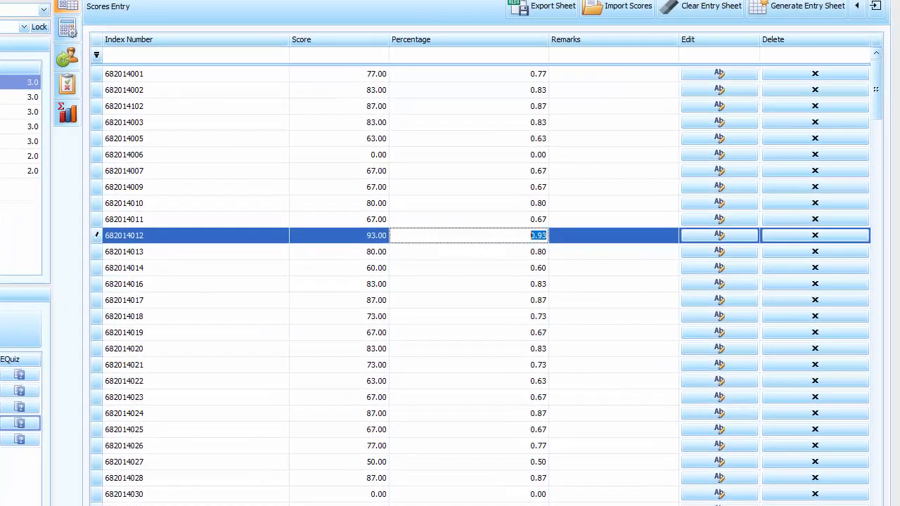
Return to the END OF SEMESTER score sheet, then enter and save a score of 20 for the fifth student.
{"action": "left_click", "coordinate": [285, 388]}
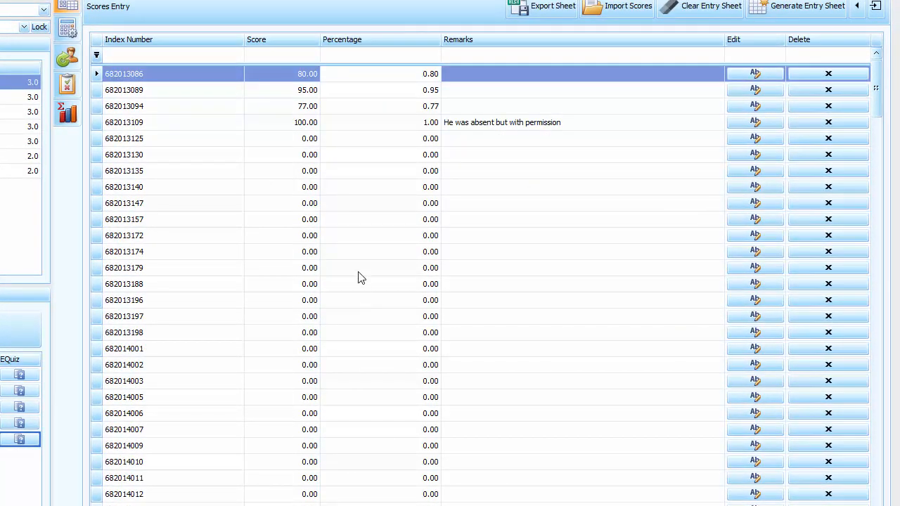
{"action": "left_click", "coordinate": [754, 139]}
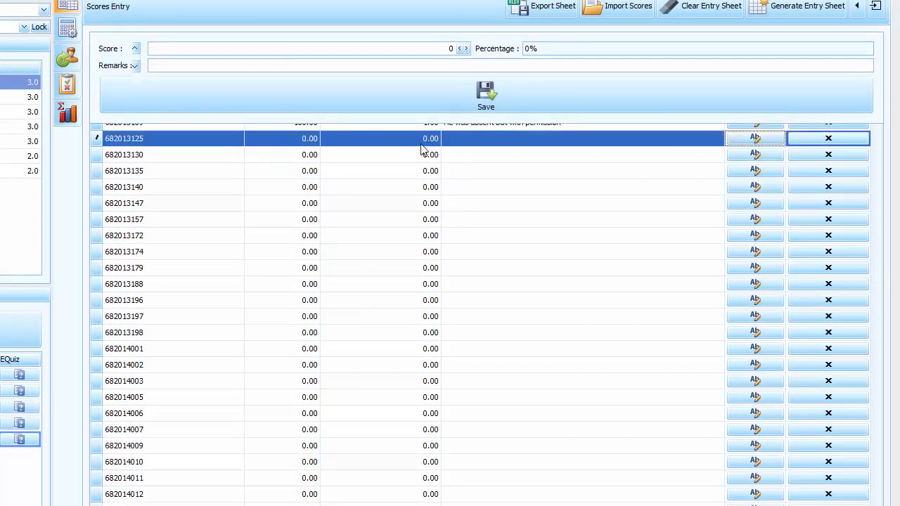
{"action": "left_click_drag", "start_coordinate": [436, 48], "coordinate": [464, 49]}
{"action": "key", "text": "Escape"}
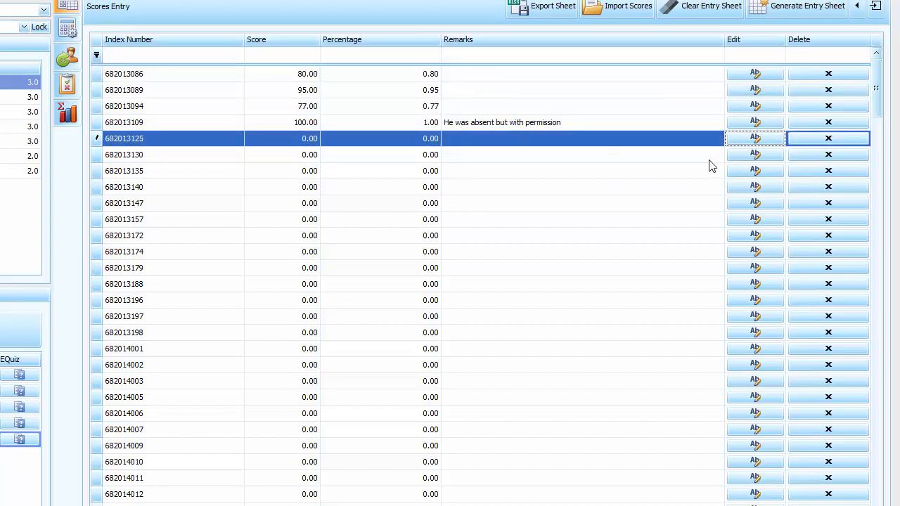
{"action": "left_click", "coordinate": [759, 138]}
{"action": "left_click_drag", "start_coordinate": [432, 49], "coordinate": [454, 49]}
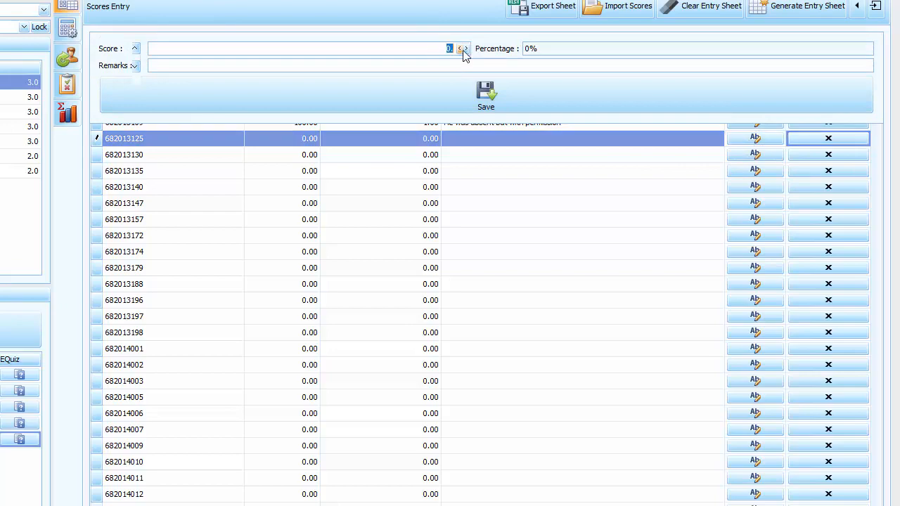
{"action": "type", "text": "20"}
{"action": "left_click", "coordinate": [478, 105]}
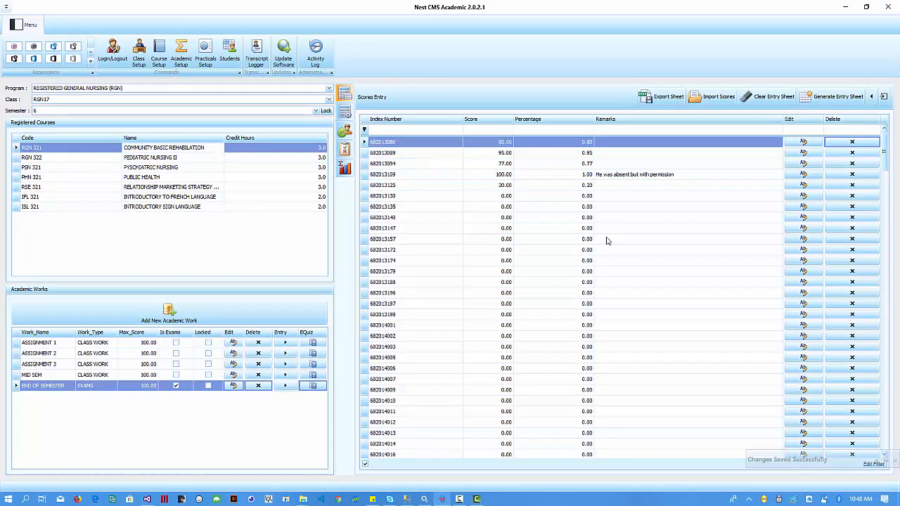
{"action": "left_click", "coordinate": [604, 238]}
Change the score of the student with the absence remark to 50 and save the entry.
{"action": "left_click", "coordinate": [559, 175]}
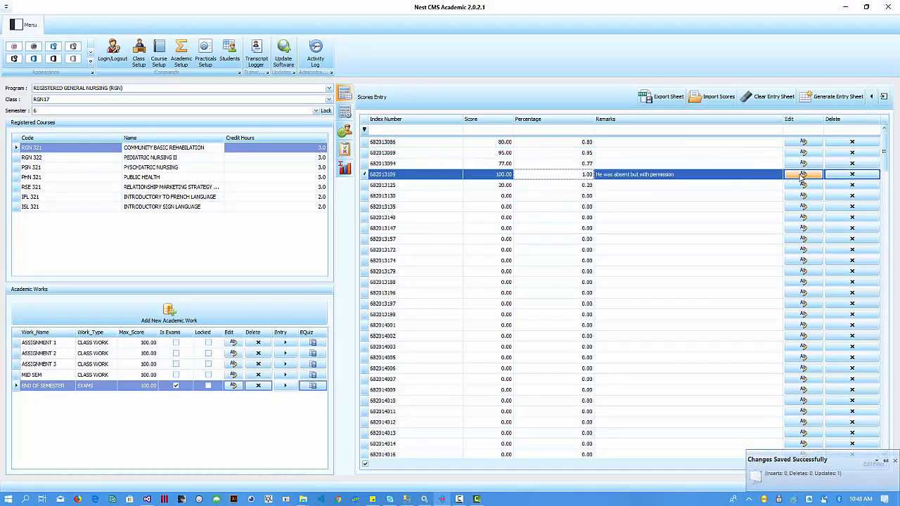
{"action": "left_click", "coordinate": [803, 174]}
{"action": "double_click", "coordinate": [608, 125]}
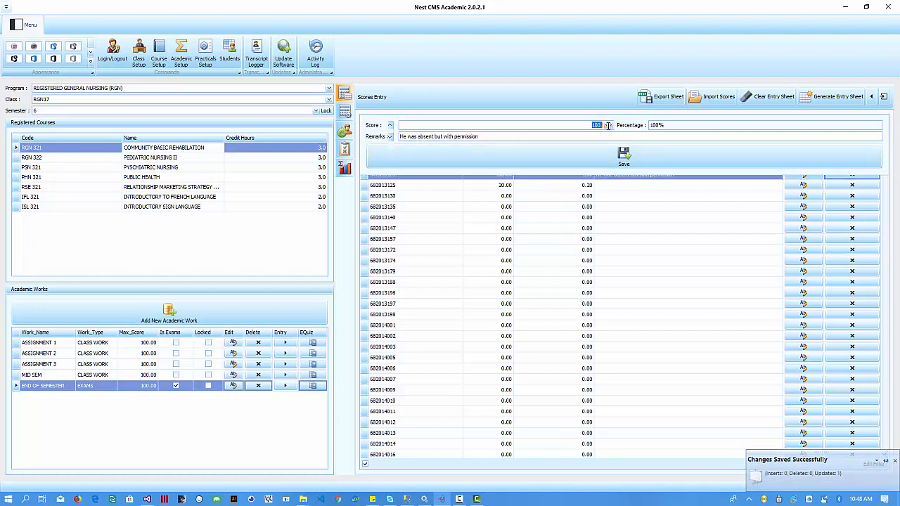
{"action": "type", "text": "50"}
{"action": "left_click", "coordinate": [626, 155]}
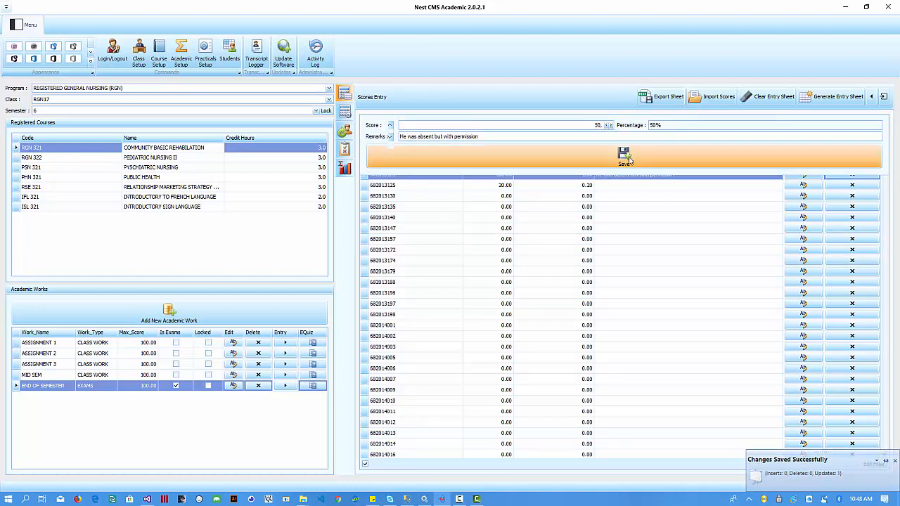
{"action": "left_click", "coordinate": [601, 207]}
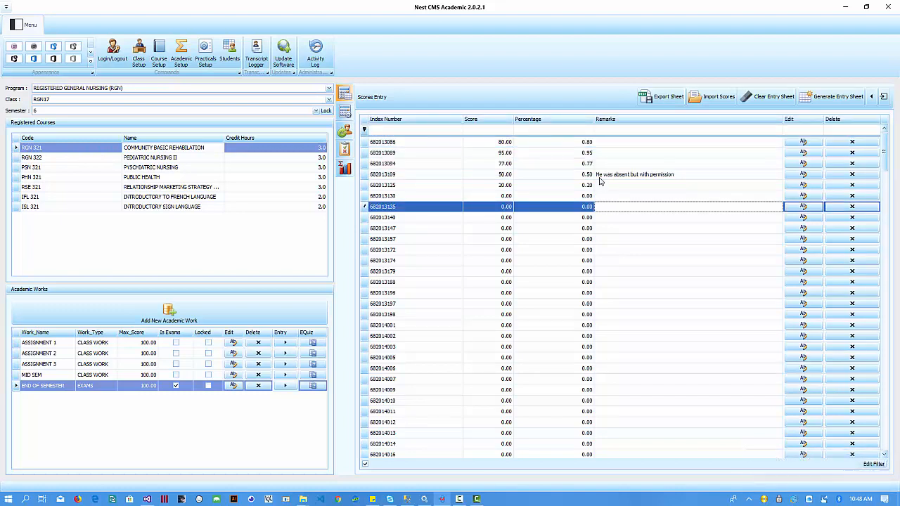
{"action": "left_click", "coordinate": [521, 174]}
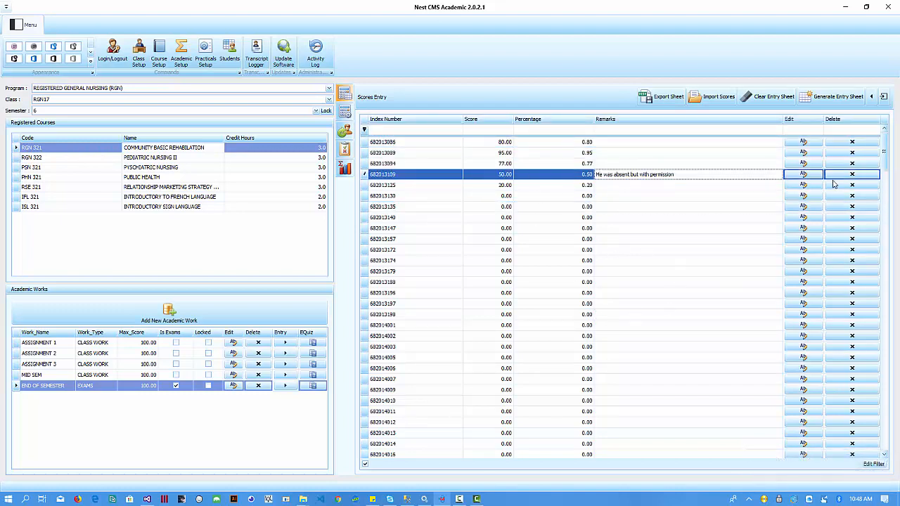
{"action": "mouse_move", "coordinate": [884, 167]}
{"action": "left_mouse_down"}
{"action": "mouse_move", "coordinate": [886, 416]}
{"action": "mouse_move", "coordinate": [886, 149]}
{"action": "left_mouse_up"}
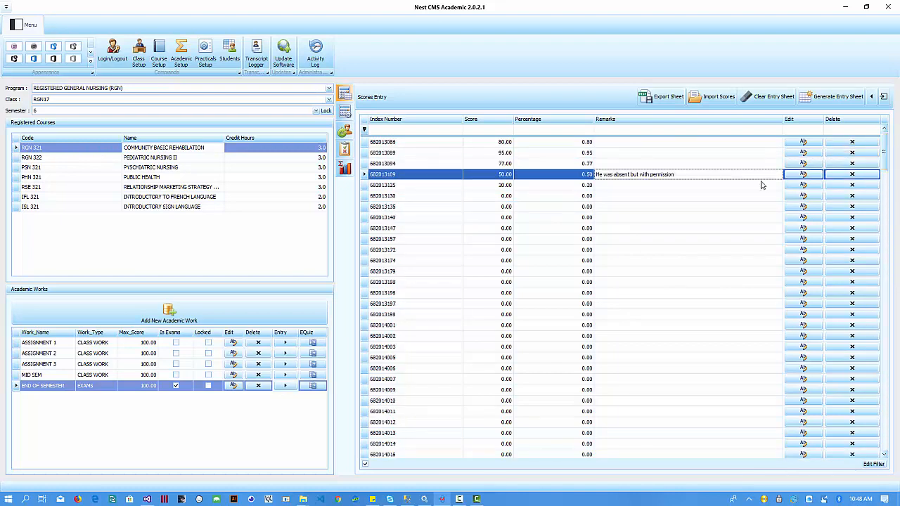